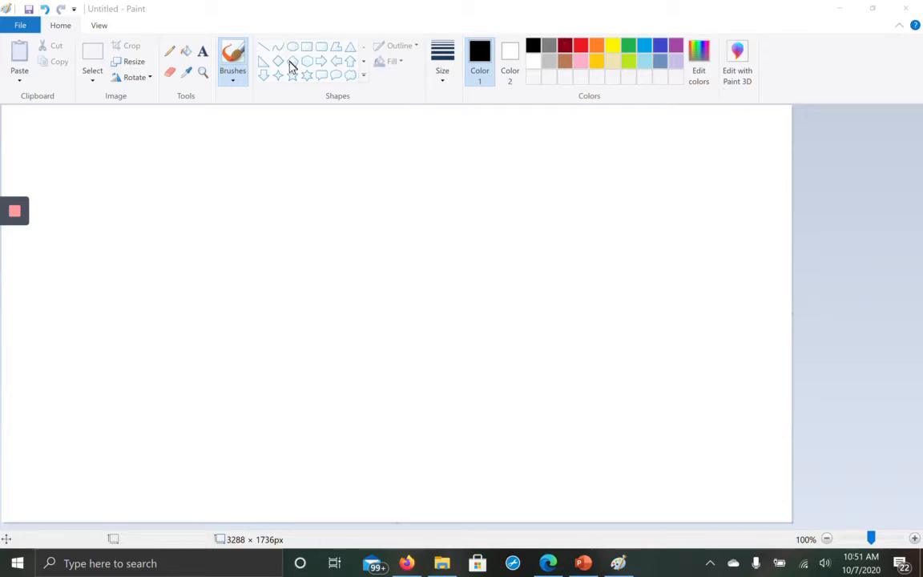
- Draw a wide black ellipse outline in the upper-left area of the canvas
mouse_move(126, 136)
mouse_down()
mouse_move(165, 147)
mouse_move(193, 181)
mouse_move(189, 170)
mouse_move(132, 190)
mouse_move(104, 143)
mouse_move(126, 126)
mouse_up()
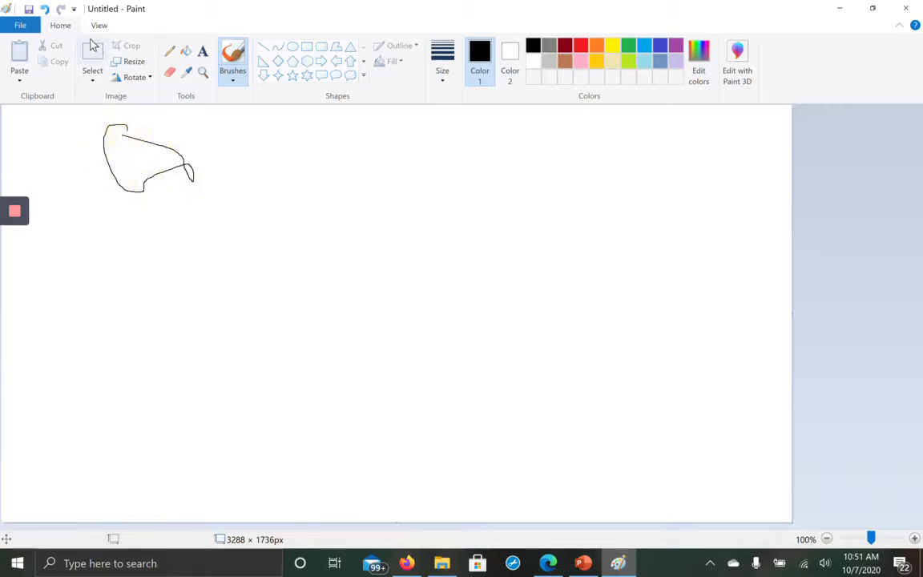
click(45, 9)
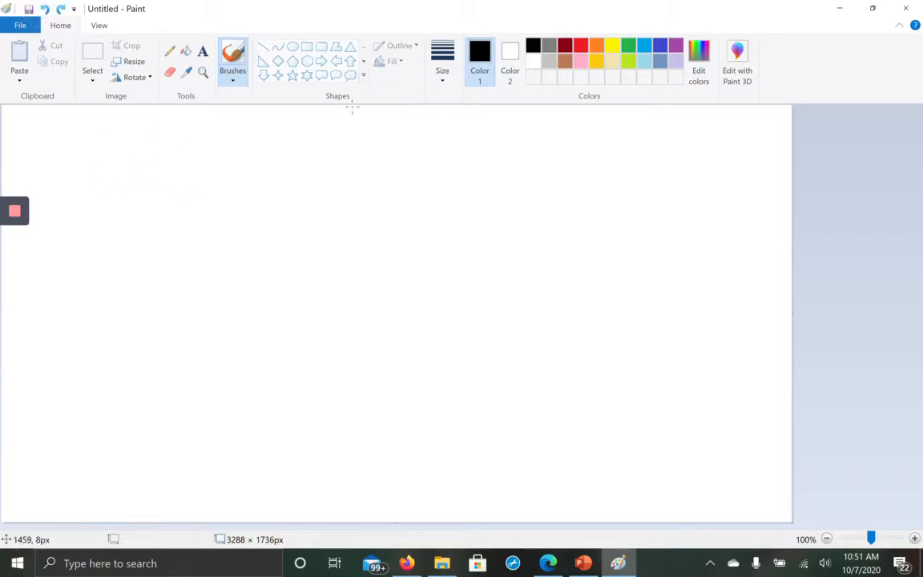
click(292, 46)
drag(145, 129, 231, 179)
click(285, 181)
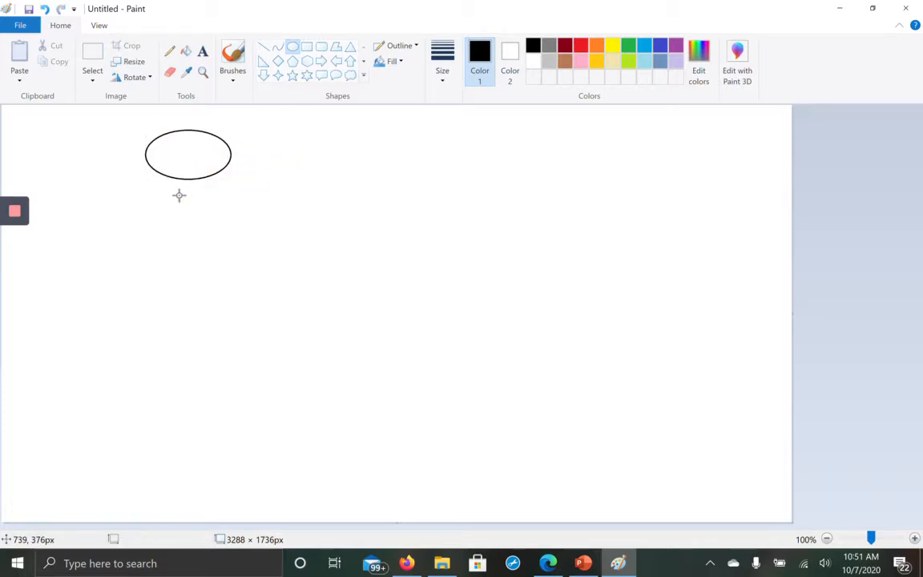
- Draw a thicker S-shaped curve from the ellipse's right edge, ending about 588 px to the right and 490 px lower
click(277, 47)
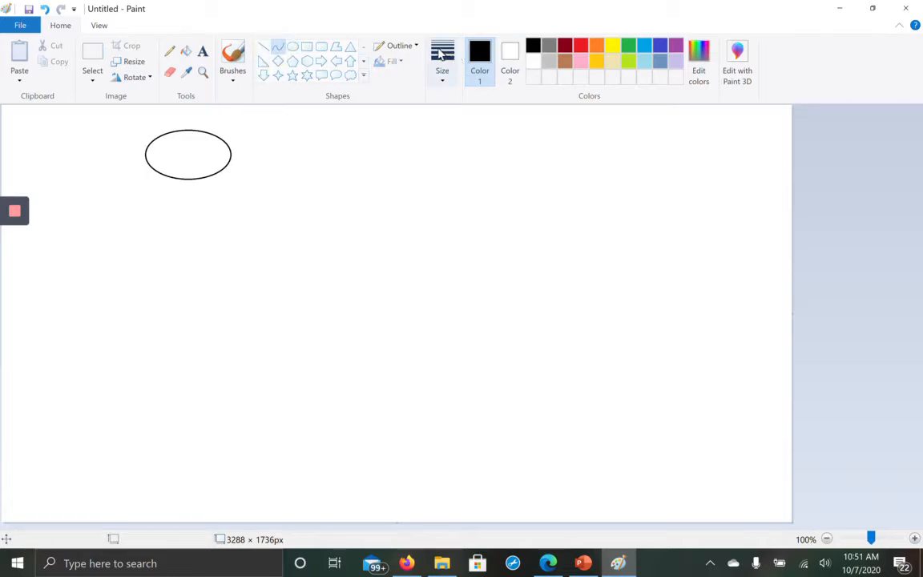
click(441, 60)
click(423, 189)
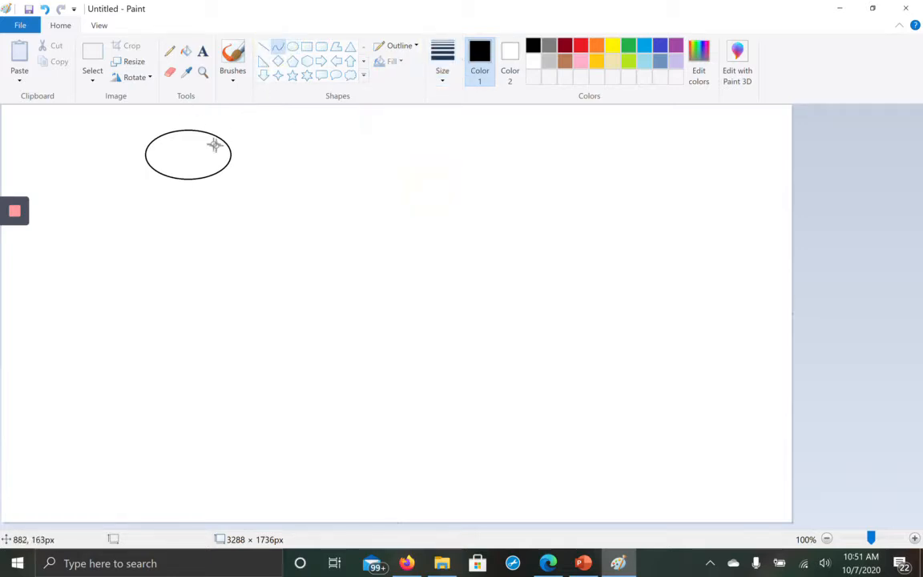
drag(230, 149, 372, 266)
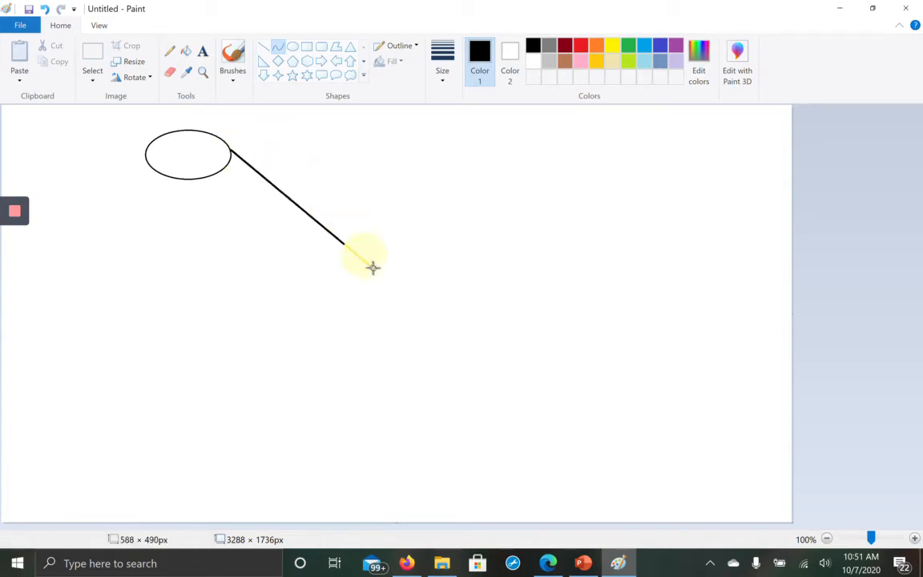
drag(298, 205, 346, 167)
drag(137, 350, 142, 350)
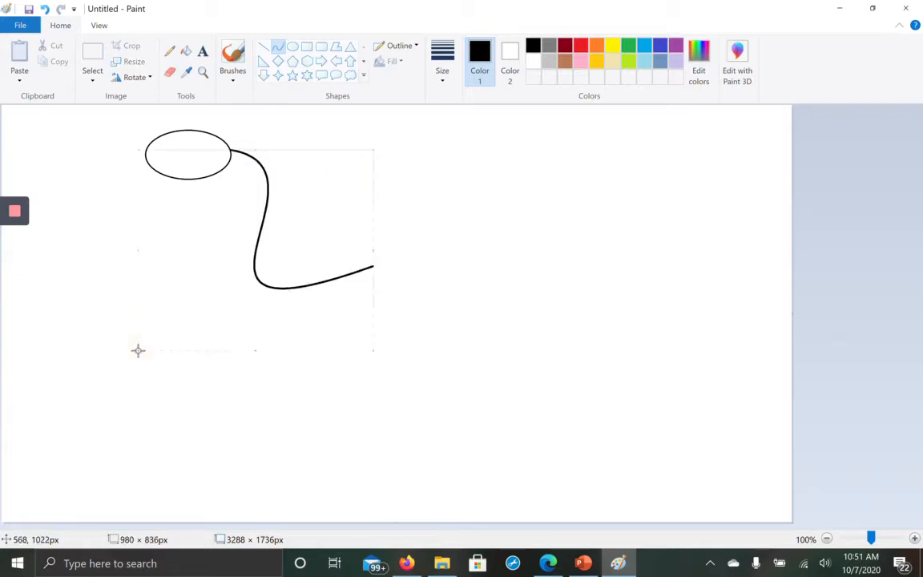
click(520, 245)
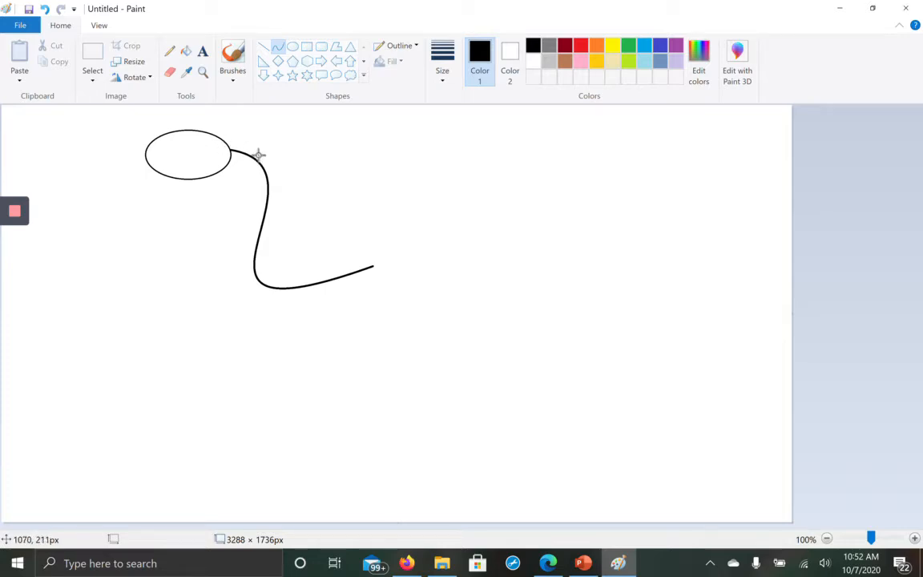
- Draw a right-pointing block arrow of about 170 × 81 px just above the start of the curve
click(263, 74)
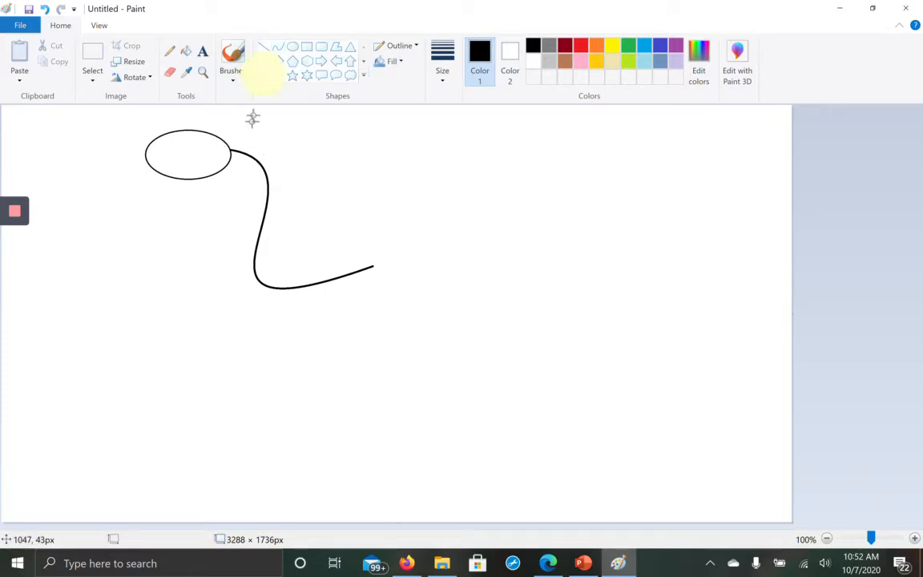
click(320, 62)
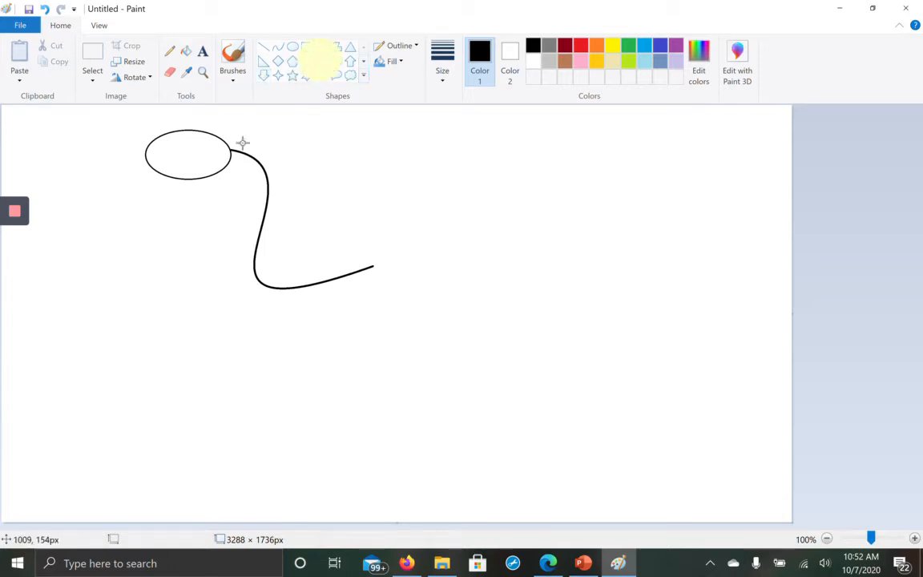
drag(249, 124, 285, 142)
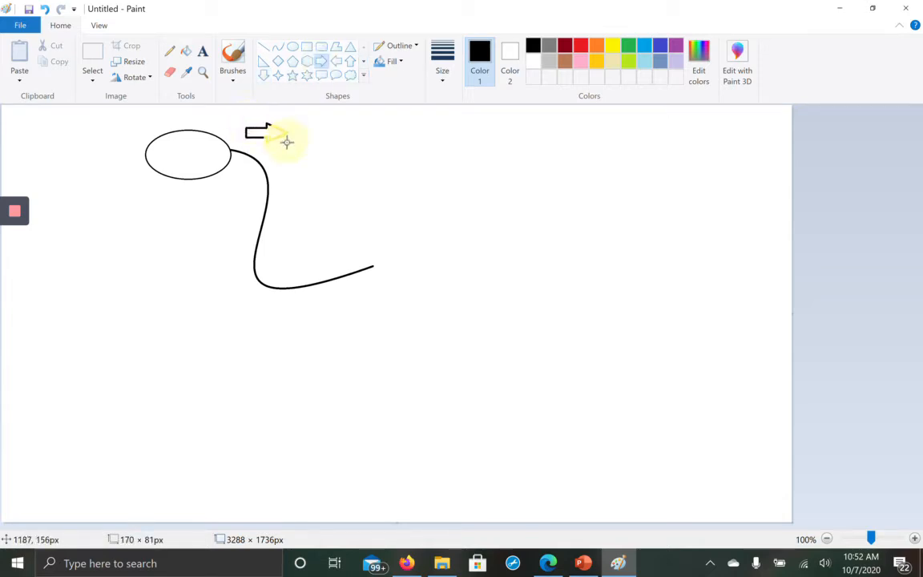
click(326, 132)
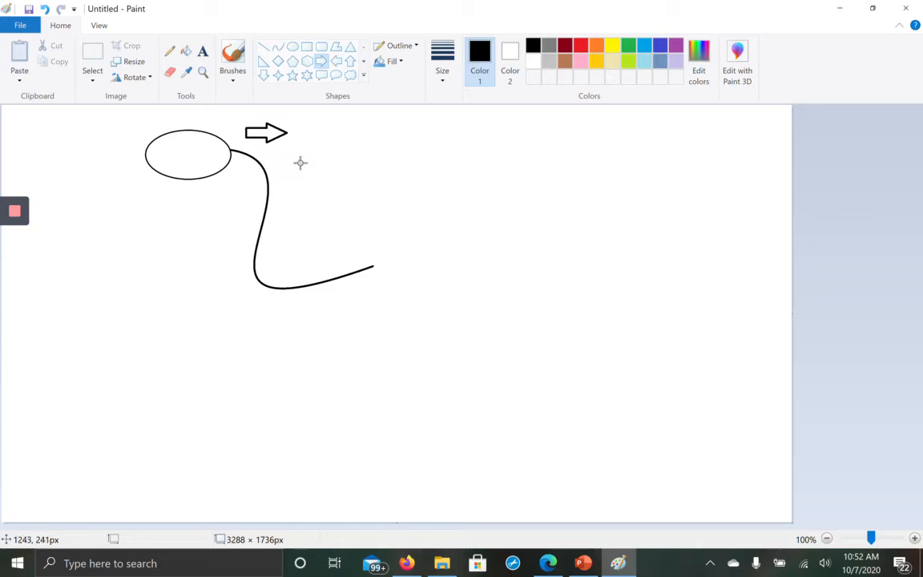
- Draw three short straight lines branching from the curve's lower end to form a fork
click(264, 47)
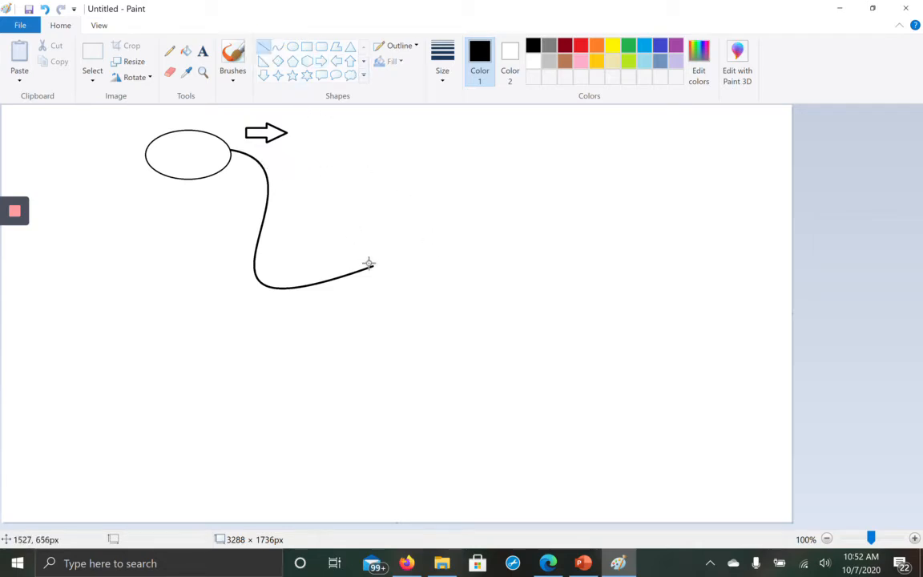
mouse_move(373, 266)
mouse_down()
mouse_move(377, 253)
mouse_move(385, 275)
mouse_up()
click(374, 301)
click(376, 309)
click(439, 342)
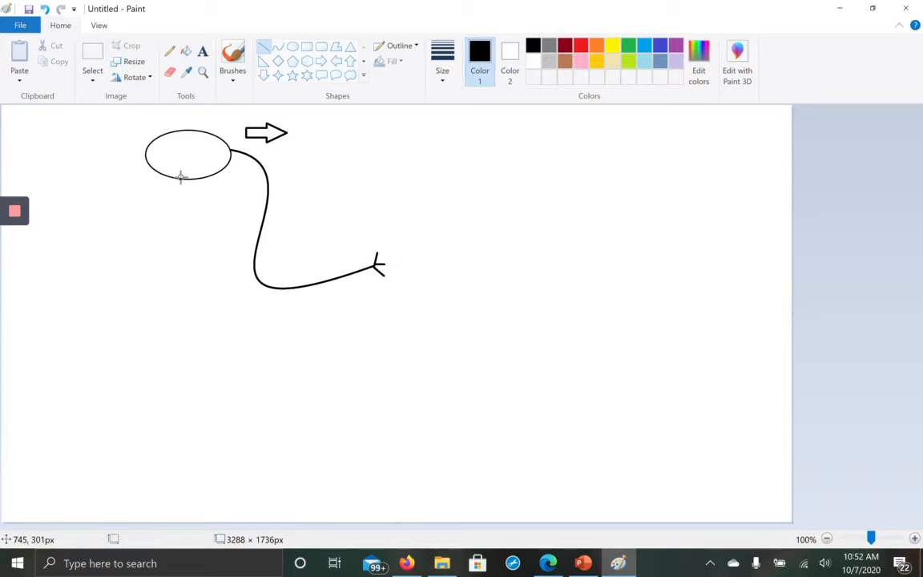
- Label the inside of the ellipse with the text "Brain"
click(203, 53)
click(159, 146)
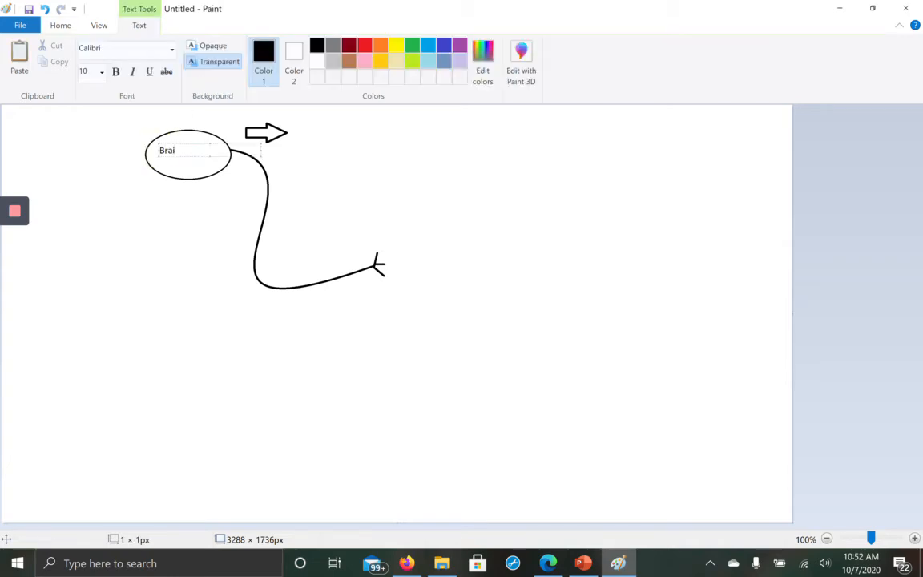
click(133, 269)
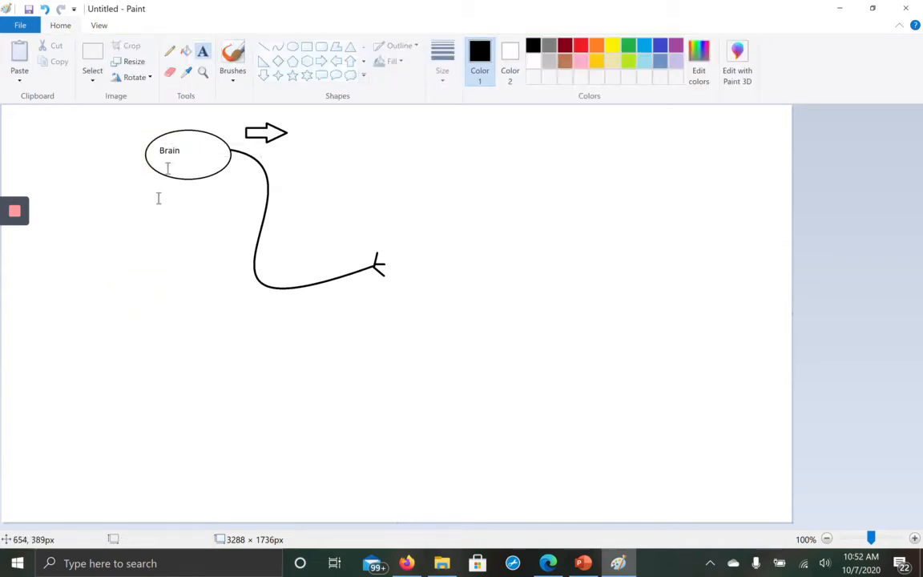
- Add the two-line label "Motor neuron (somatic nervous system)" to the right of the curve's upper part
click(202, 53)
click(274, 173)
text(Motor neuron (somatic)
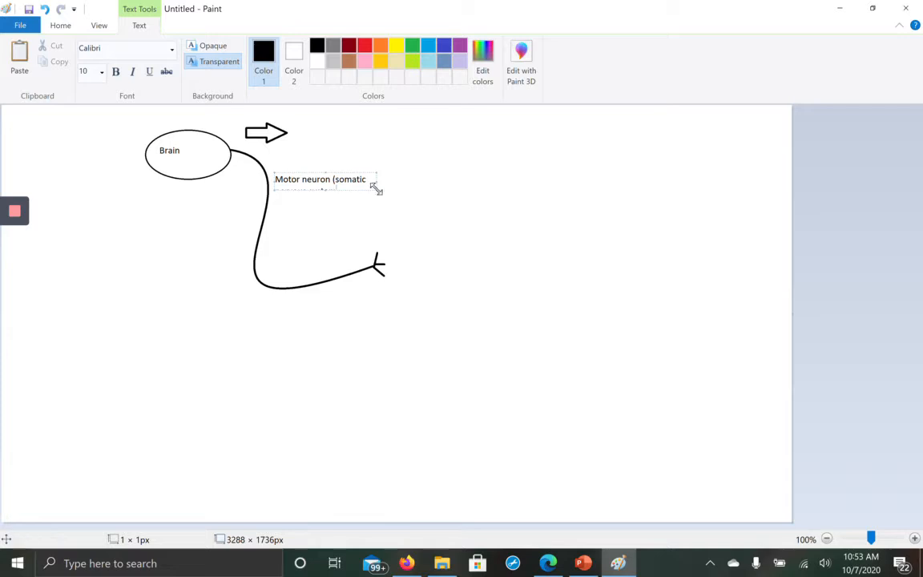
drag(376, 188, 382, 202)
text())
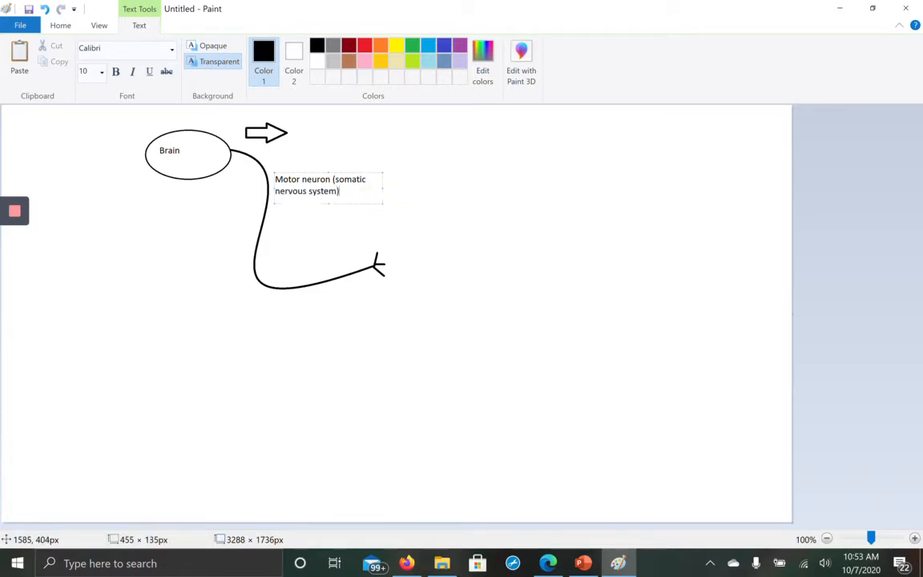
click(476, 237)
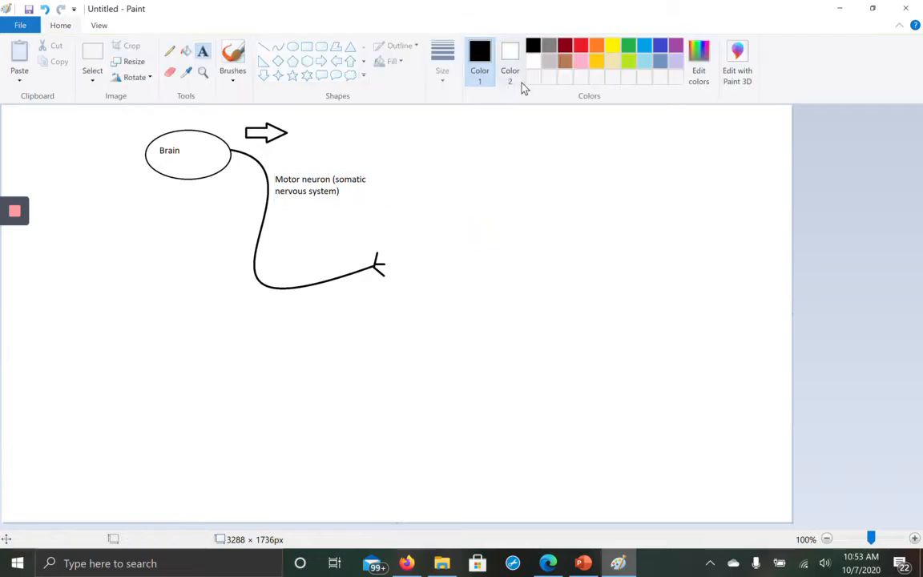
- Draw a rectangle of about 1244 × 342 px to the right of the fork, with red outline and red fill
click(306, 48)
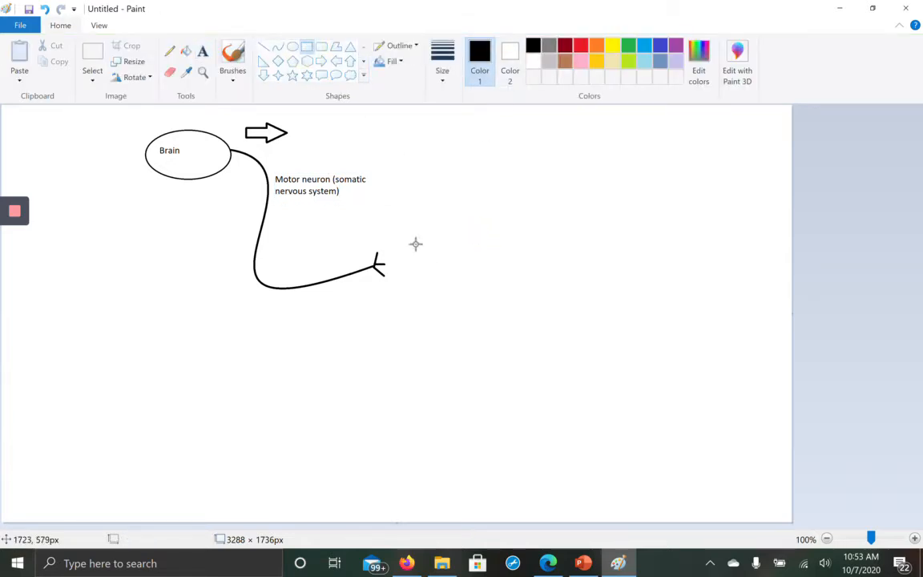
drag(411, 238, 710, 319)
click(580, 44)
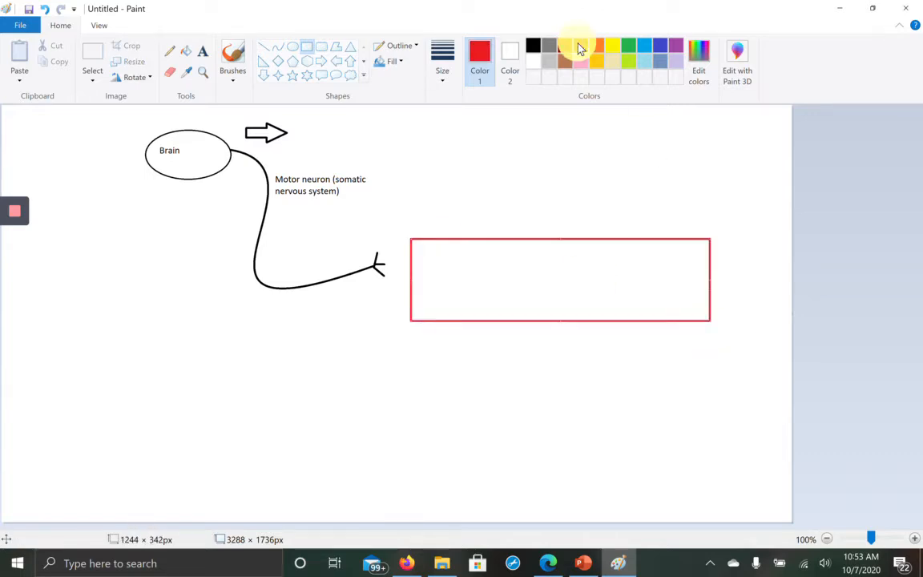
click(186, 53)
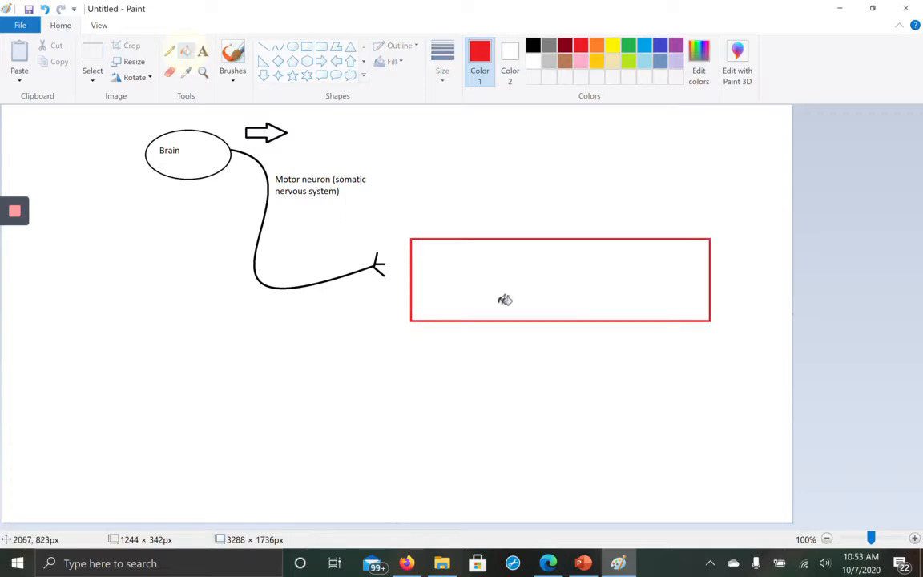
click(503, 294)
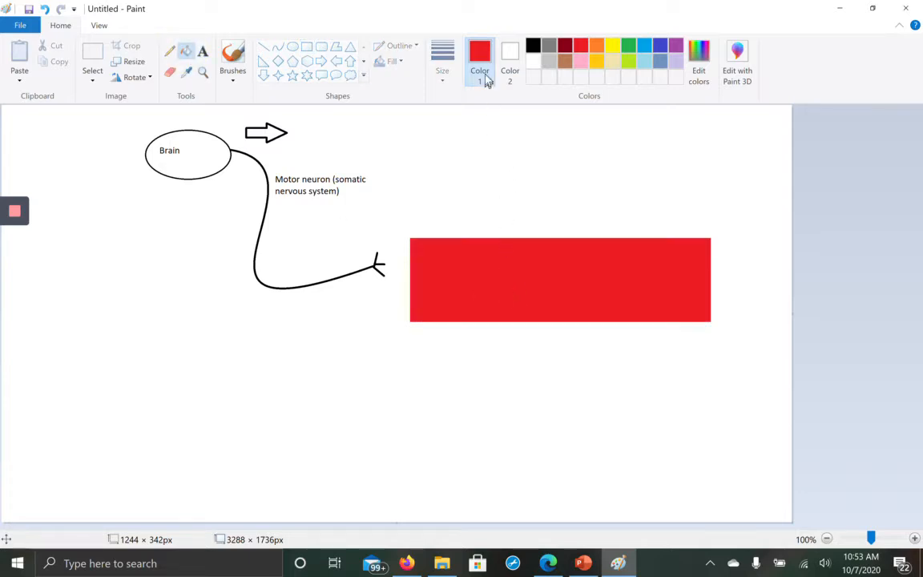
- Trace a black rectangle outline of about 1254 × 345 px around the red rectangle
click(531, 46)
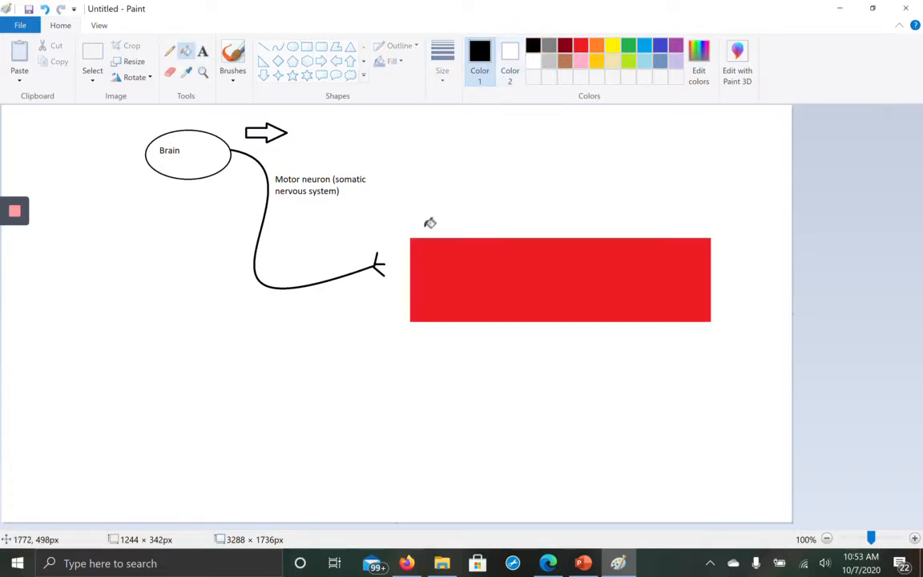
click(306, 48)
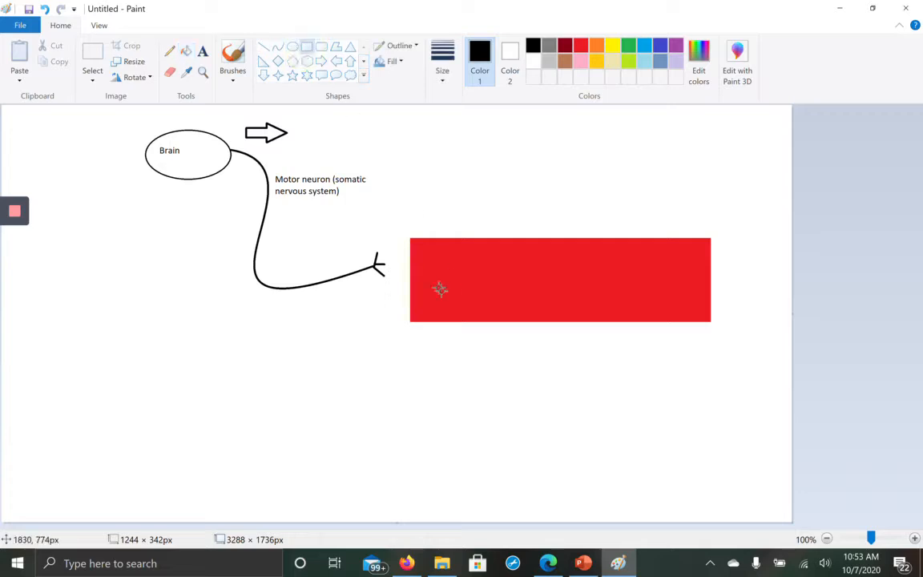
drag(408, 238, 709, 320)
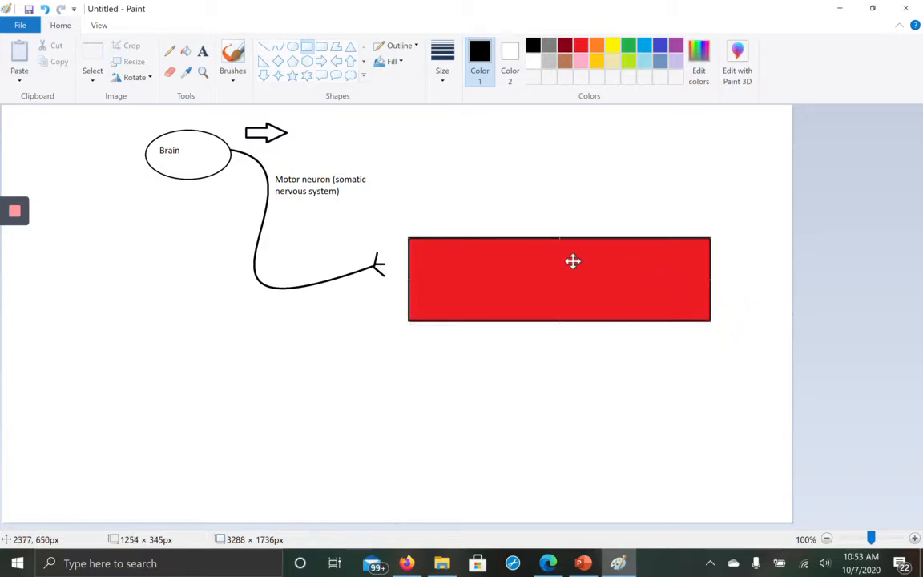
- Select the outlined red rectangle and move it slightly left and up, closer to the fork
click(91, 55)
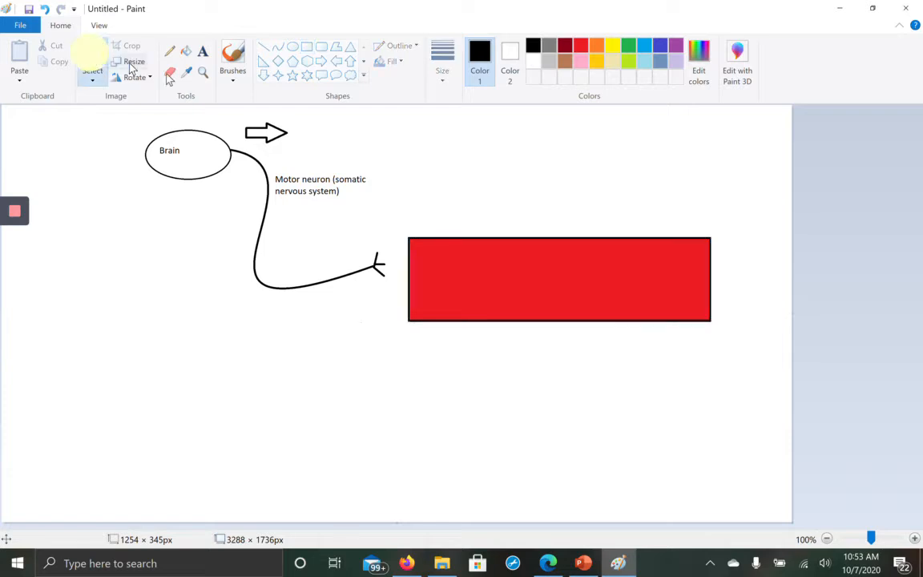
drag(402, 227, 725, 349)
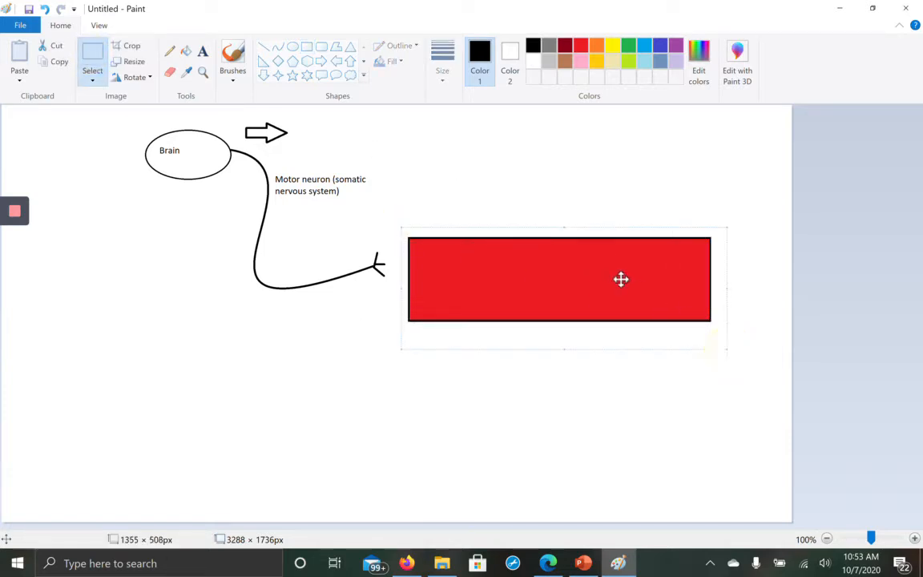
drag(619, 279, 607, 271)
click(528, 424)
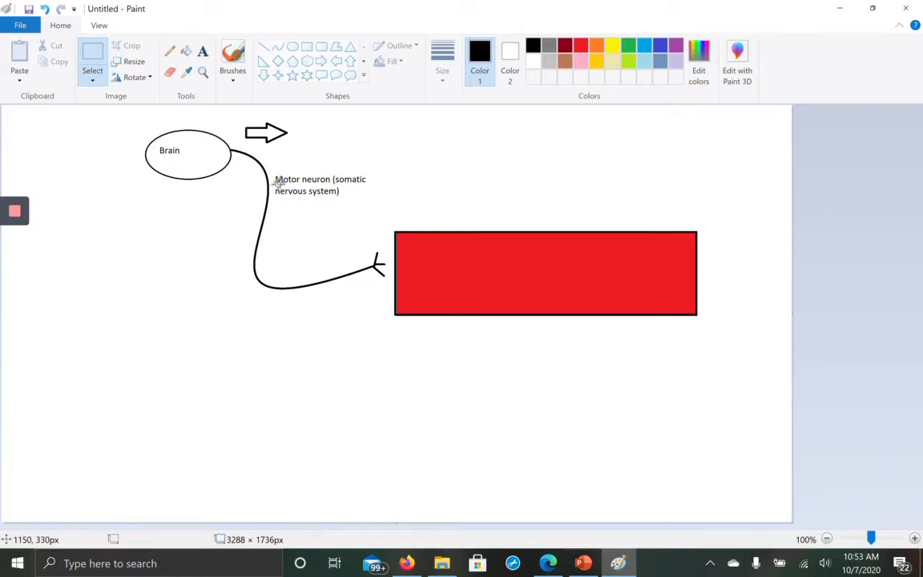
- Label the inside of the red rectangle with the text "Skeletal muscle fiber"
click(203, 51)
click(478, 264)
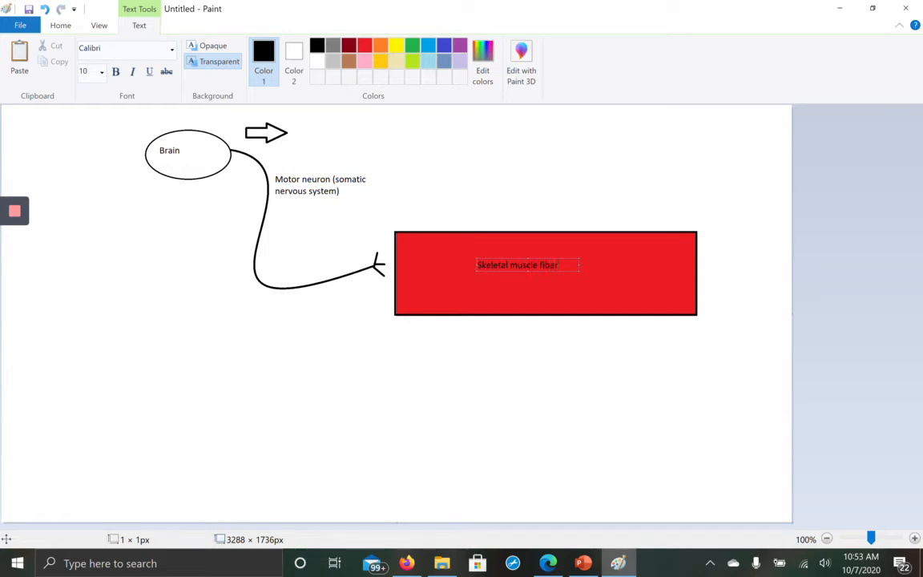
click(405, 126)
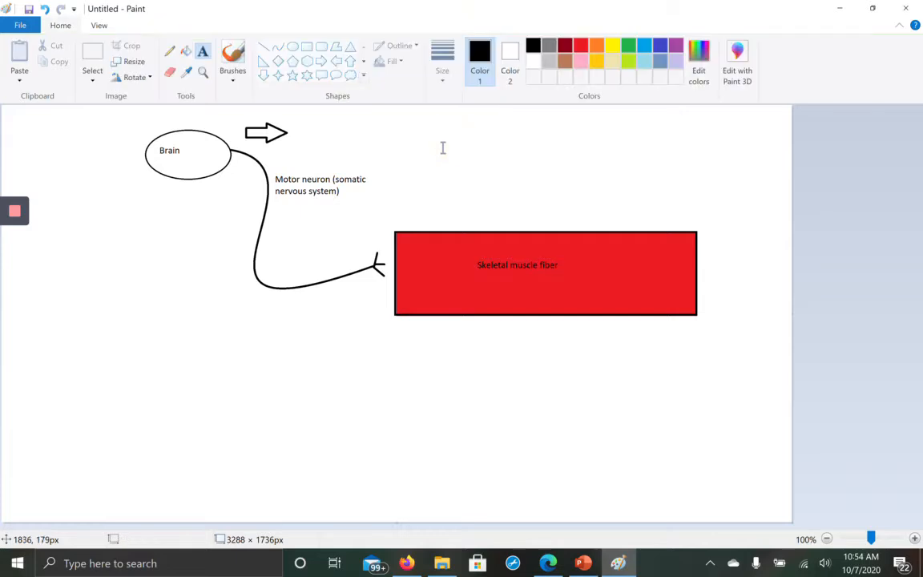